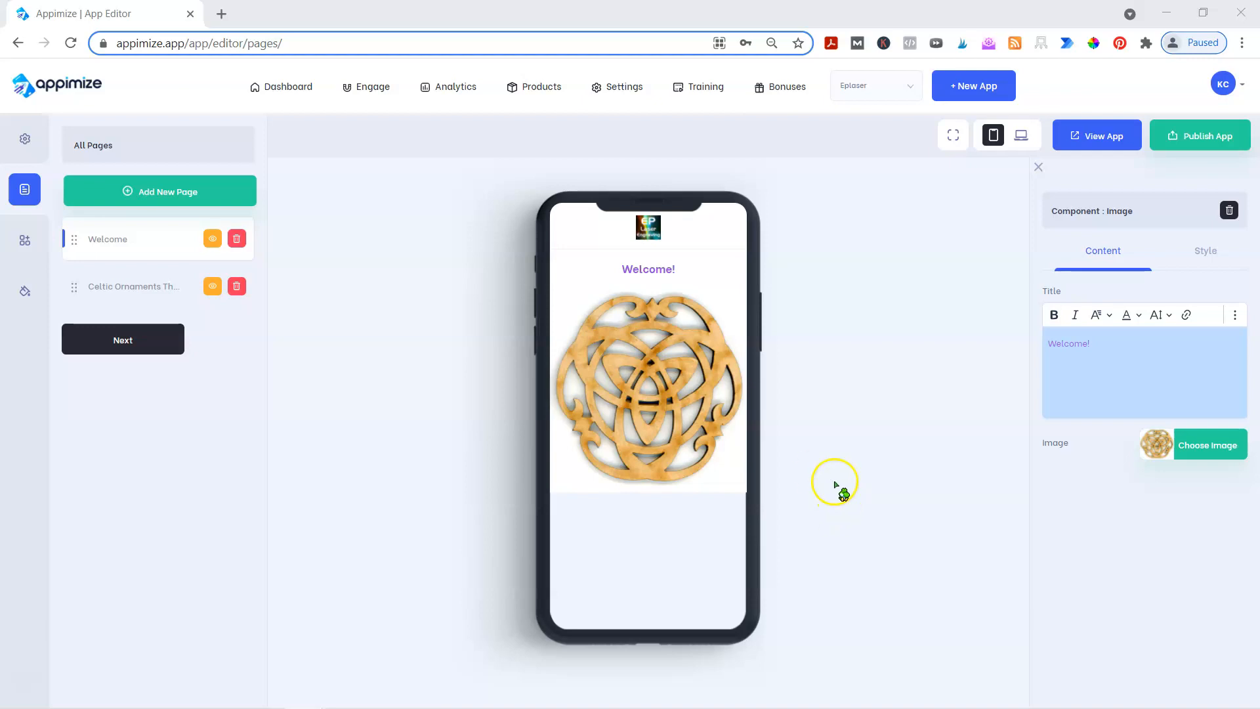
Review the product categories and open the list of products.
mouse_move(530, 88)
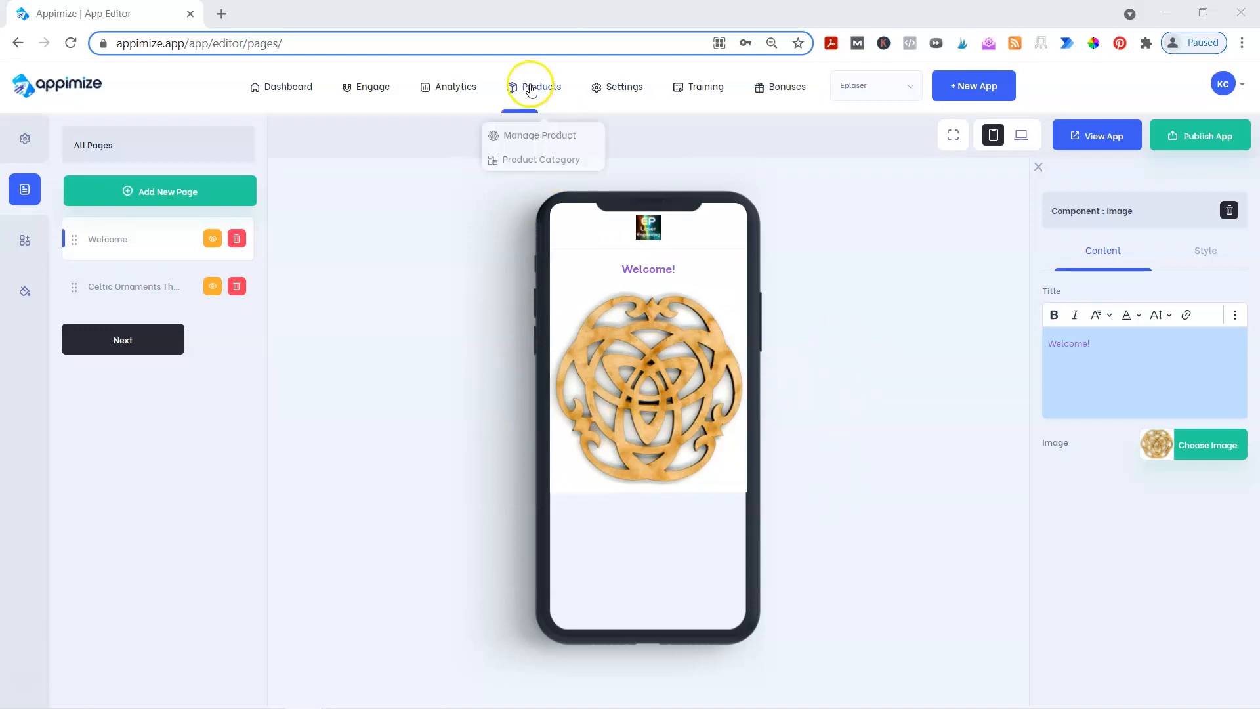
click(525, 168)
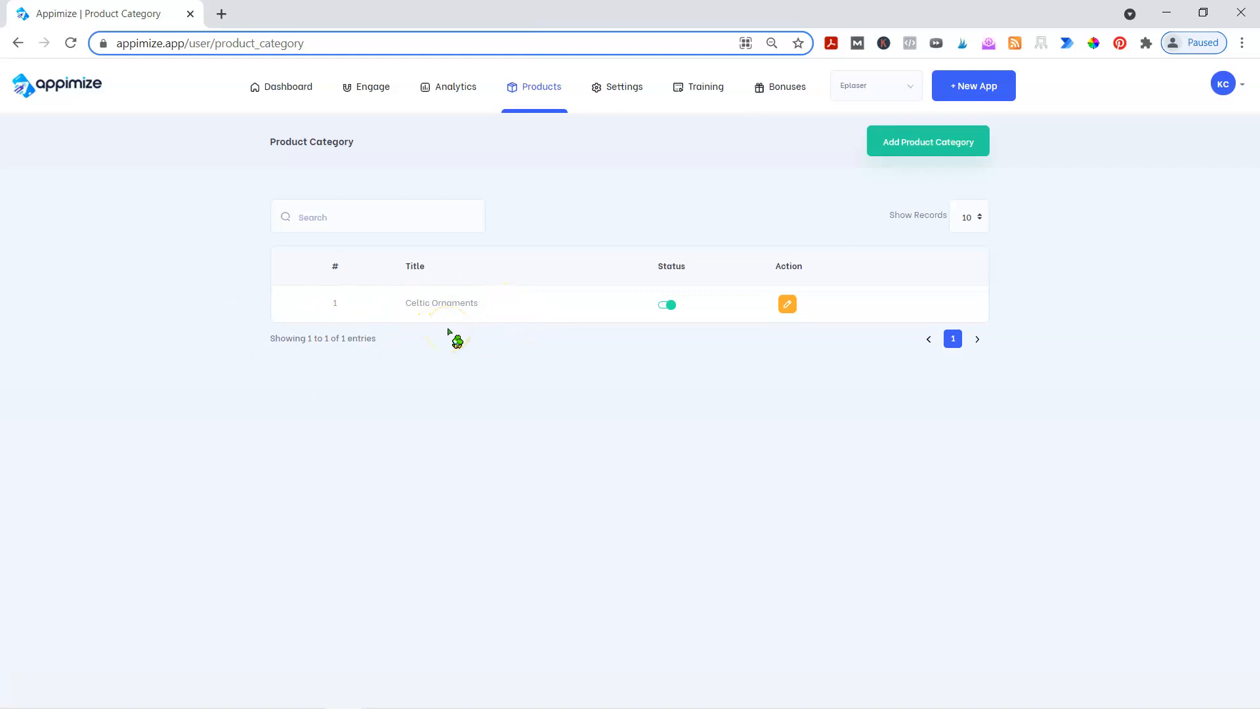
click(535, 88)
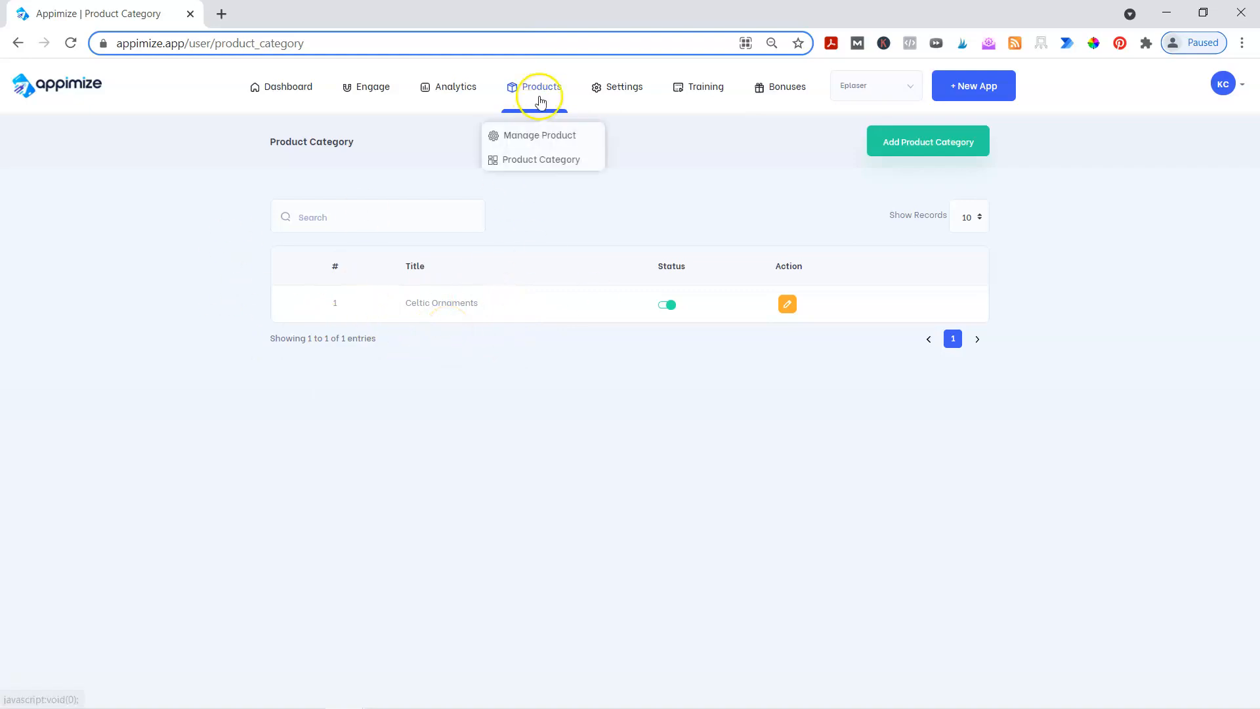
click(533, 135)
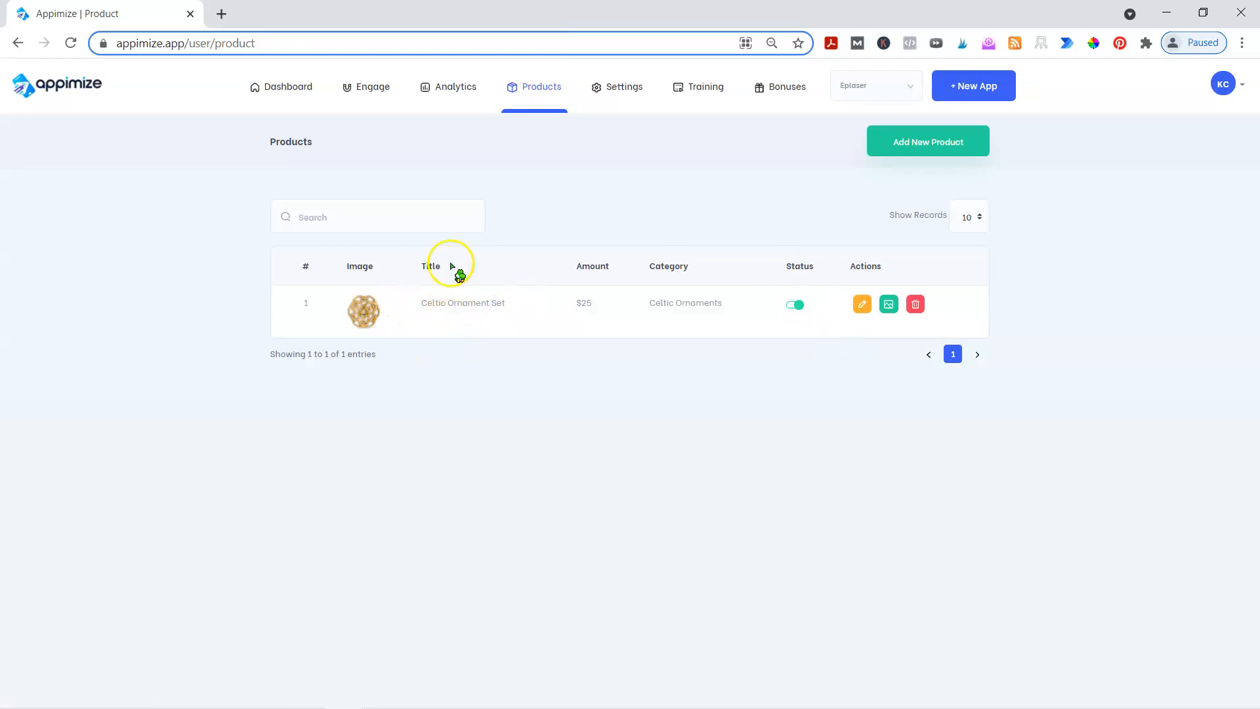
Examine the Celtic Ornament Set product's details, including its Thank You Page URL setting, and close them without updating.
click(863, 306)
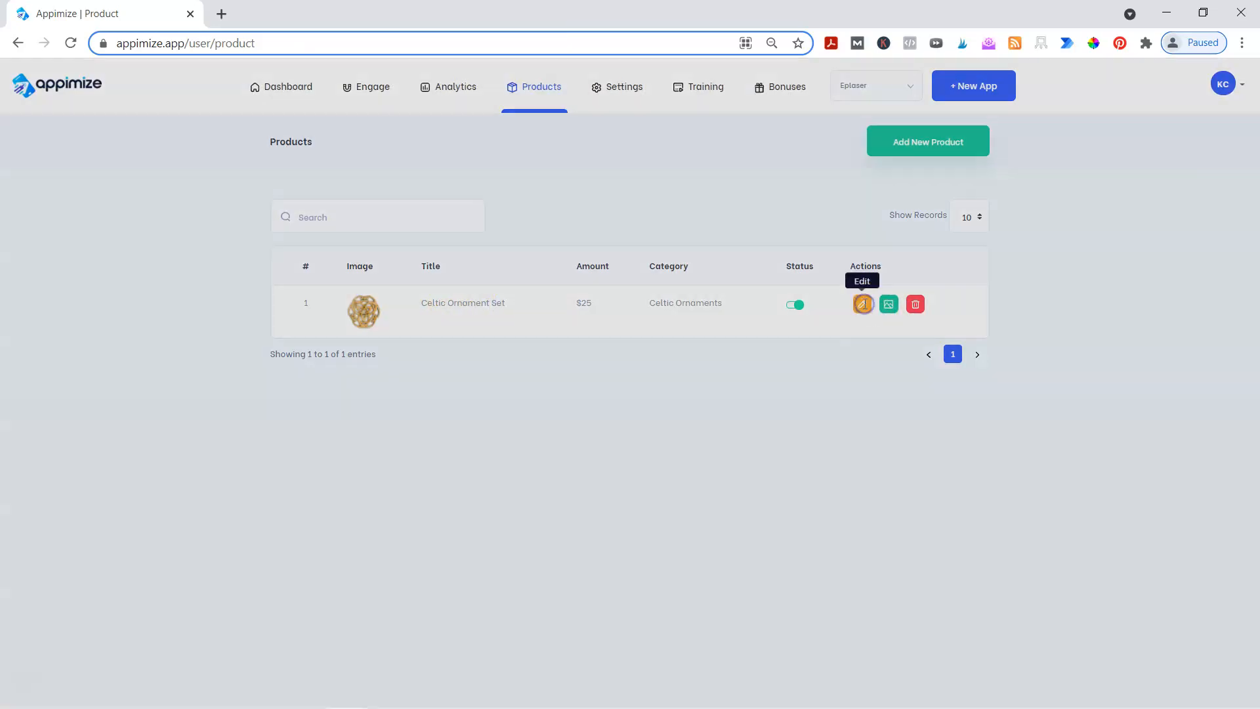
mouse_move(410, 437)
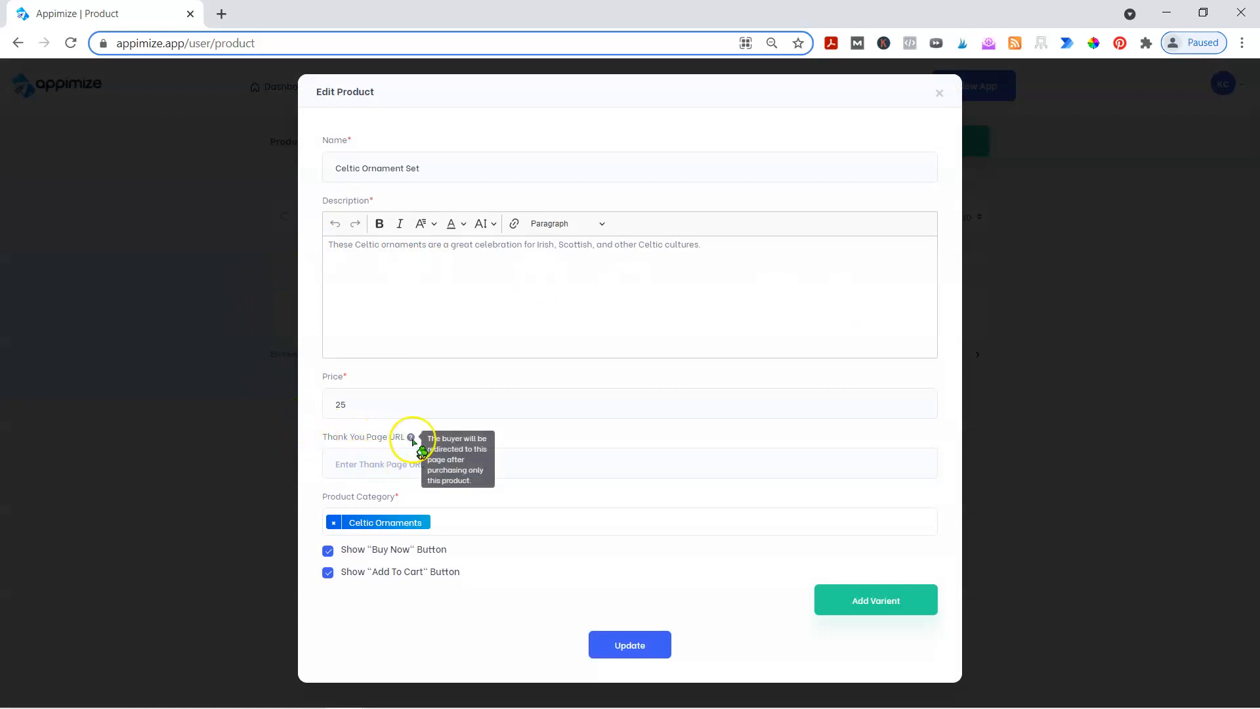
click(387, 466)
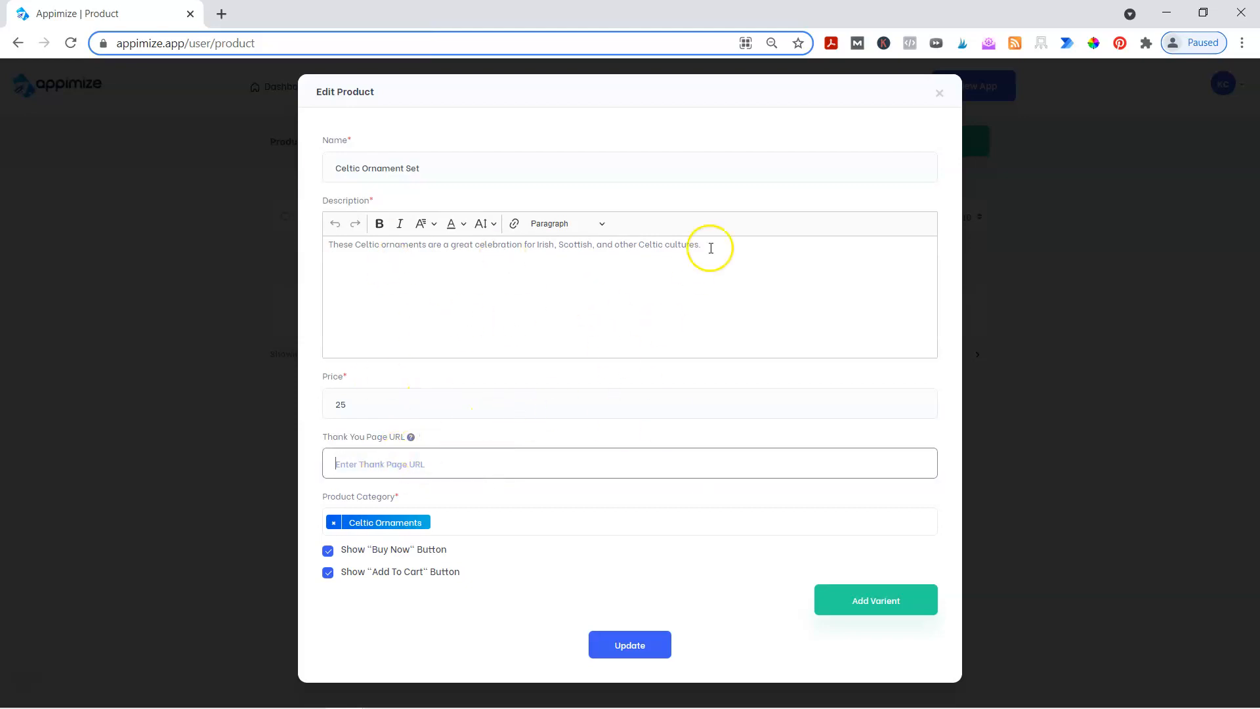
click(939, 94)
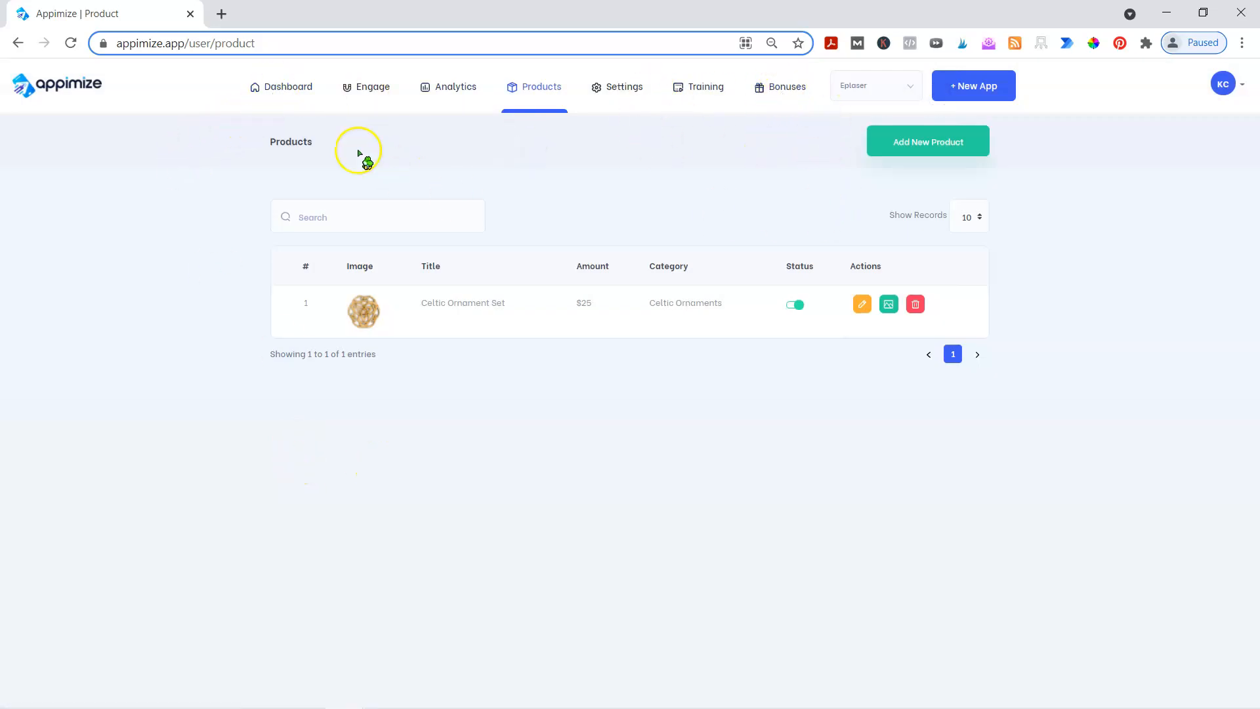
Open the eplaser app in the editor and go to its page components.
click(297, 84)
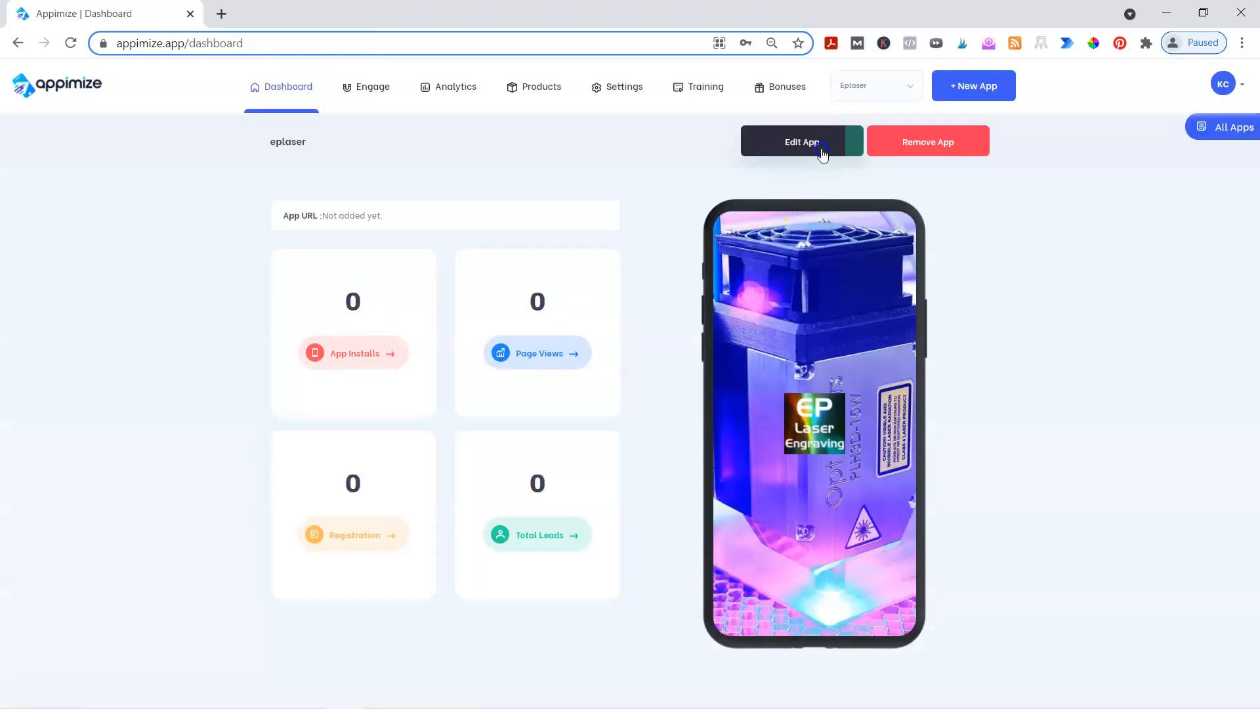
click(824, 145)
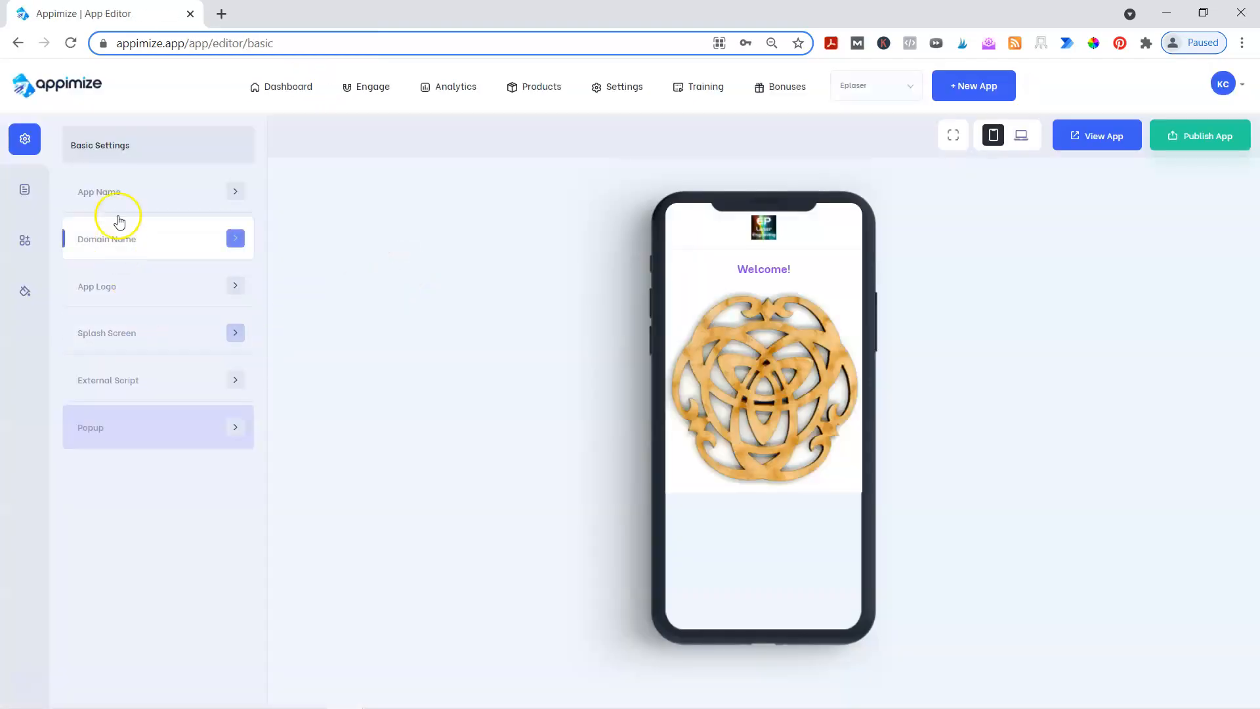
click(25, 192)
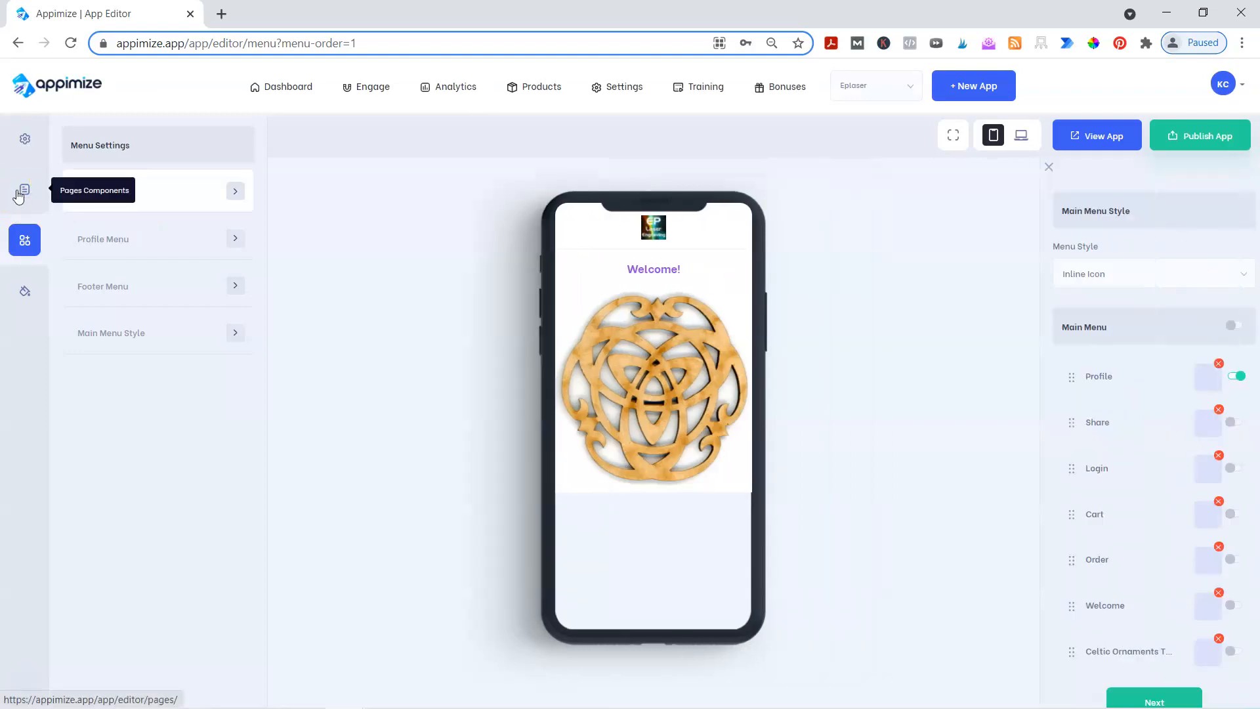
click(24, 189)
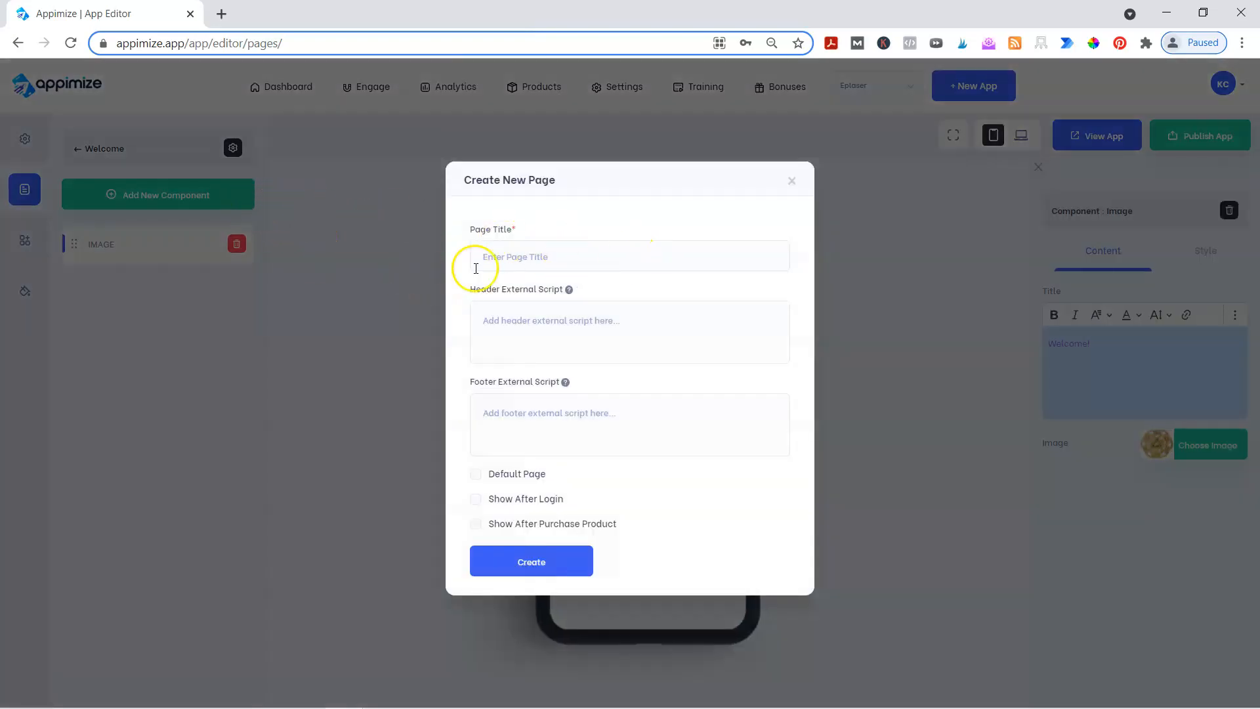
click(525, 254)
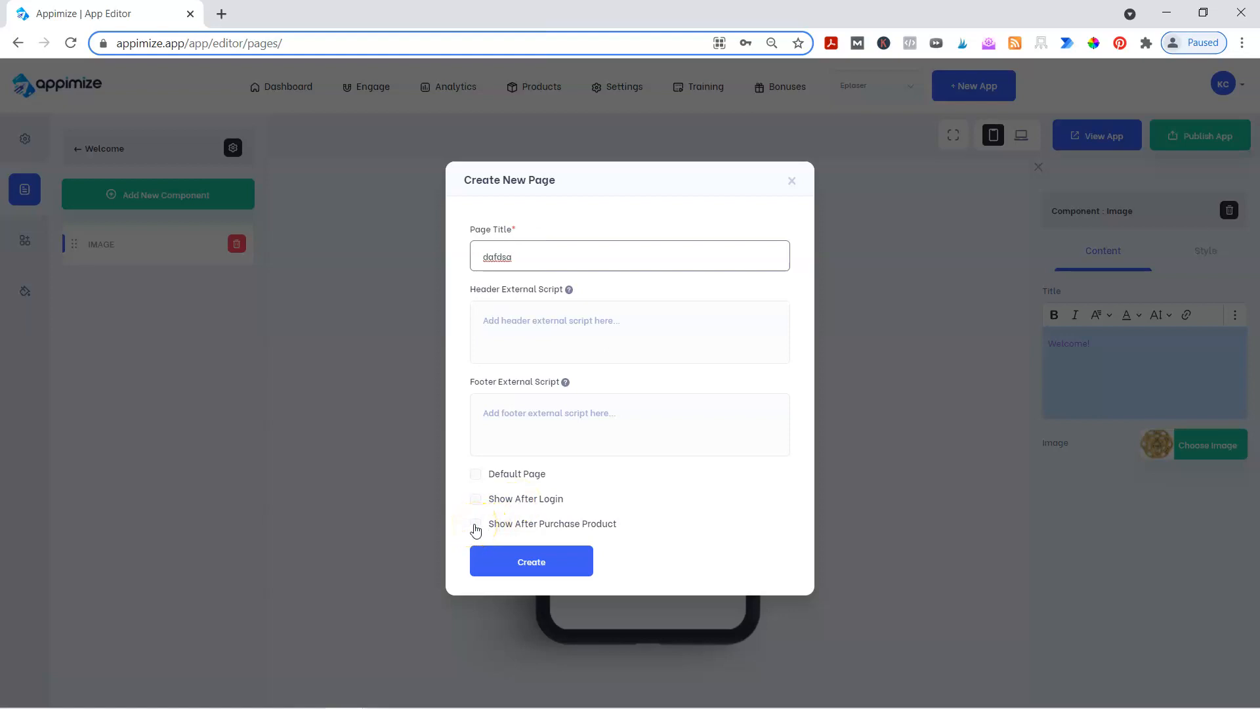
click(791, 180)
Open the Celtic Ornaments Thank you page and delete its image component.
click(76, 149)
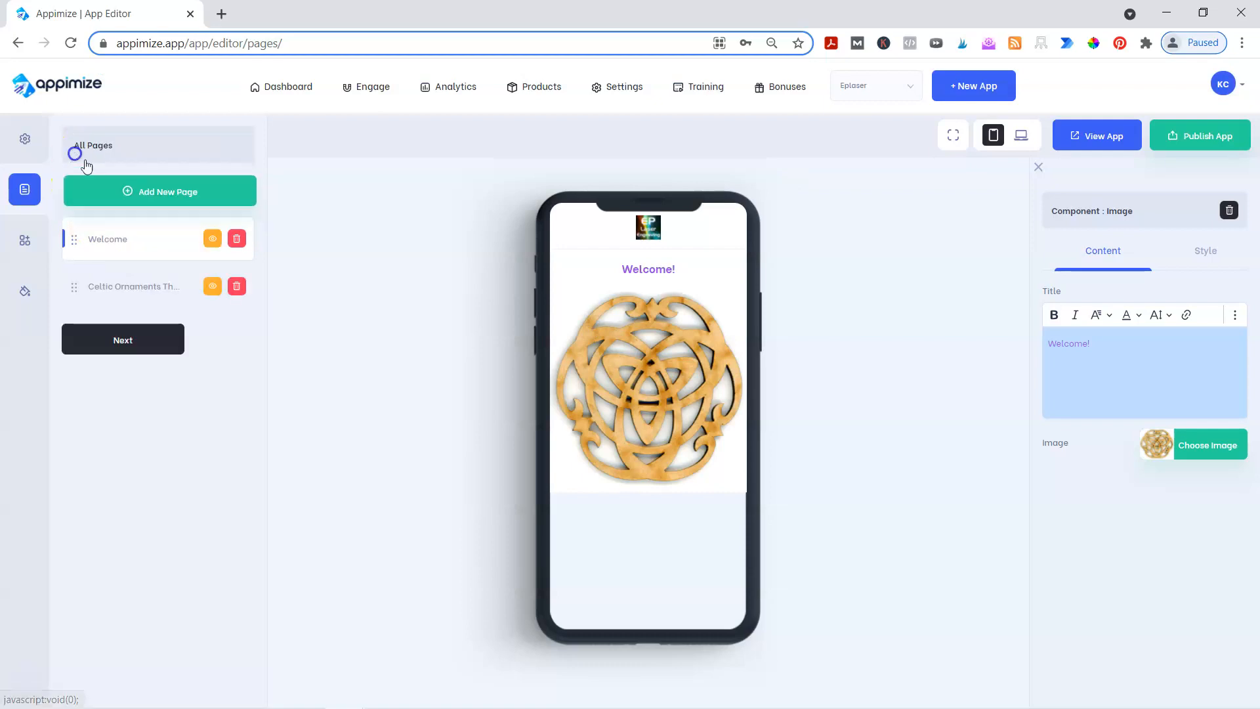
click(132, 288)
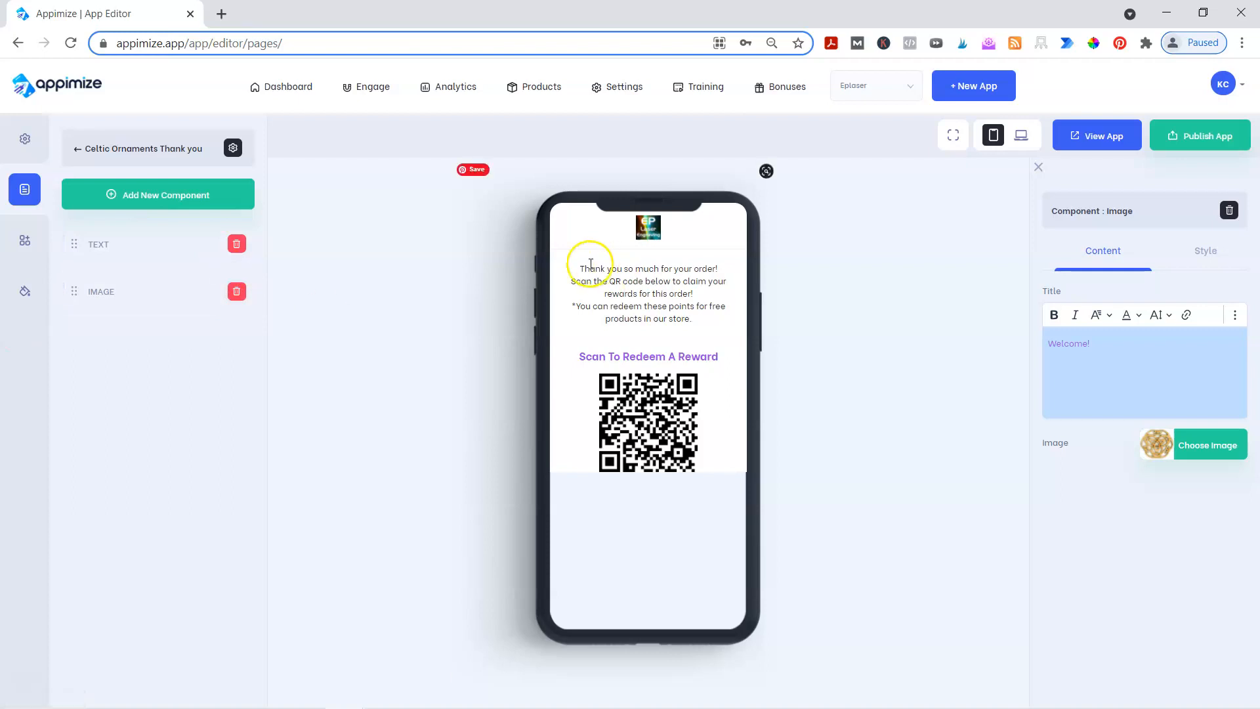
click(236, 291)
click(656, 432)
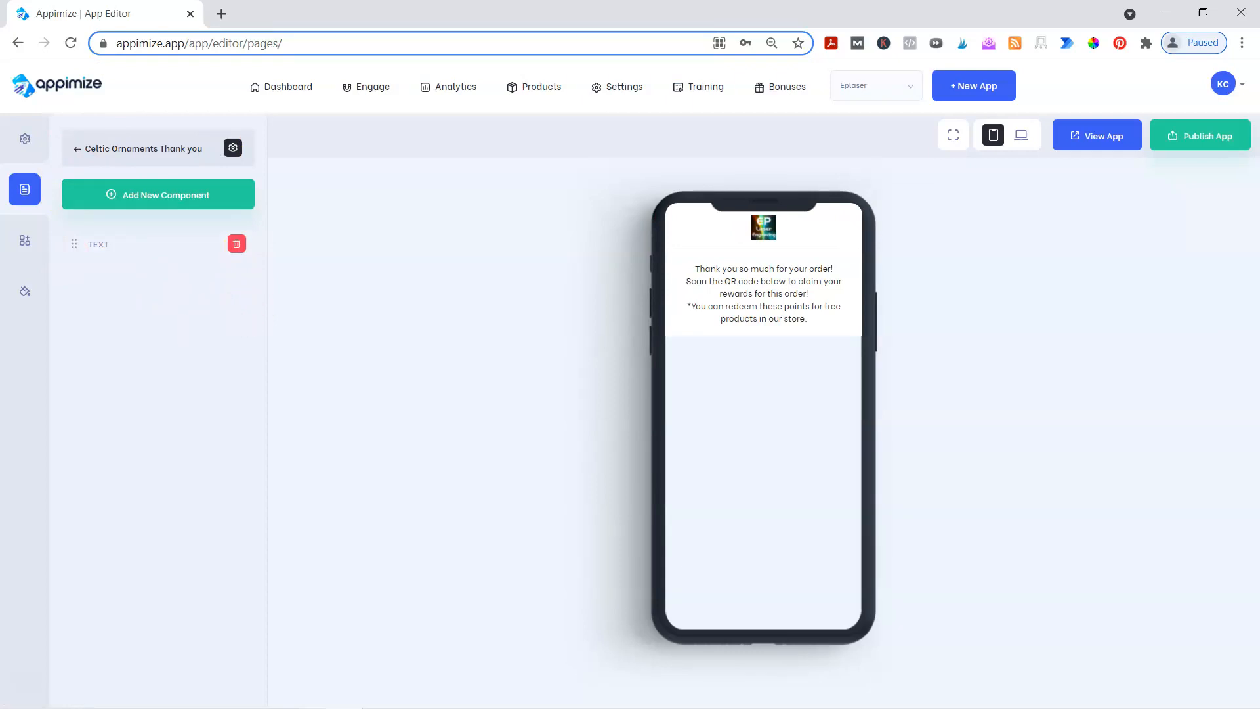
Bring the EP Laser QR code page and the Rewardsly reward list into this browser window as tabs.
drag(355, 707, 384, 11)
drag(1, 131, 360, 11)
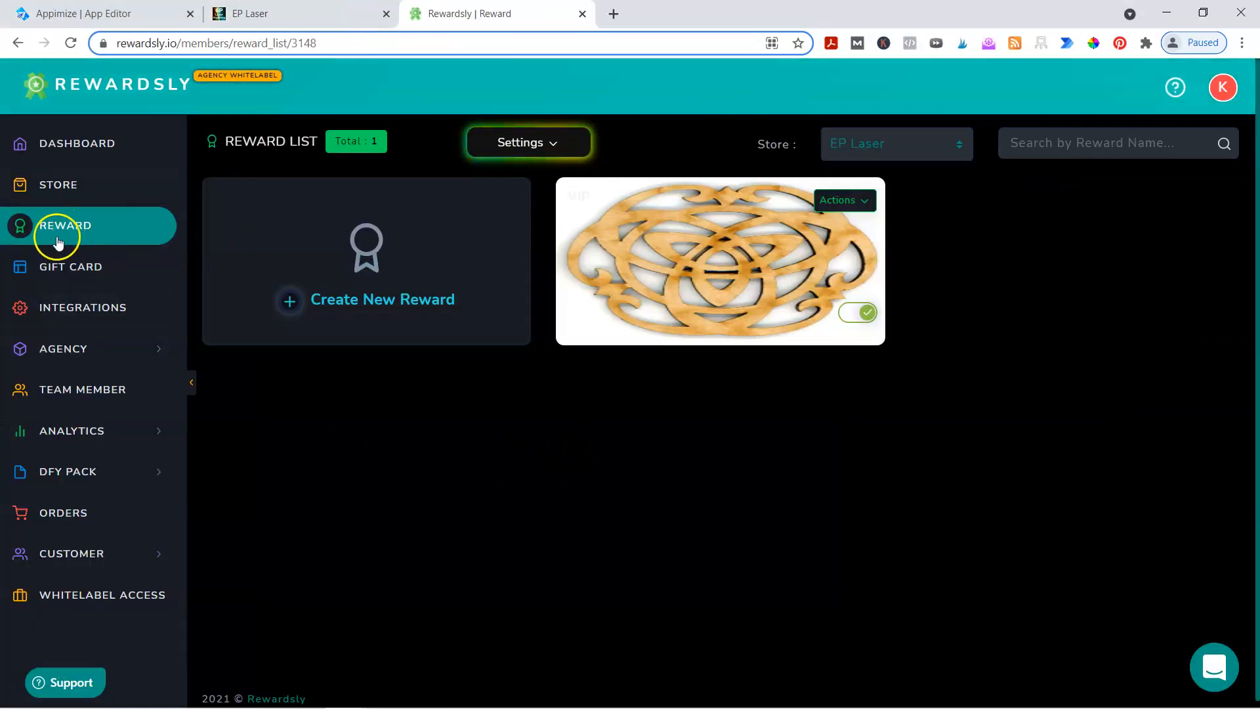
click(845, 200)
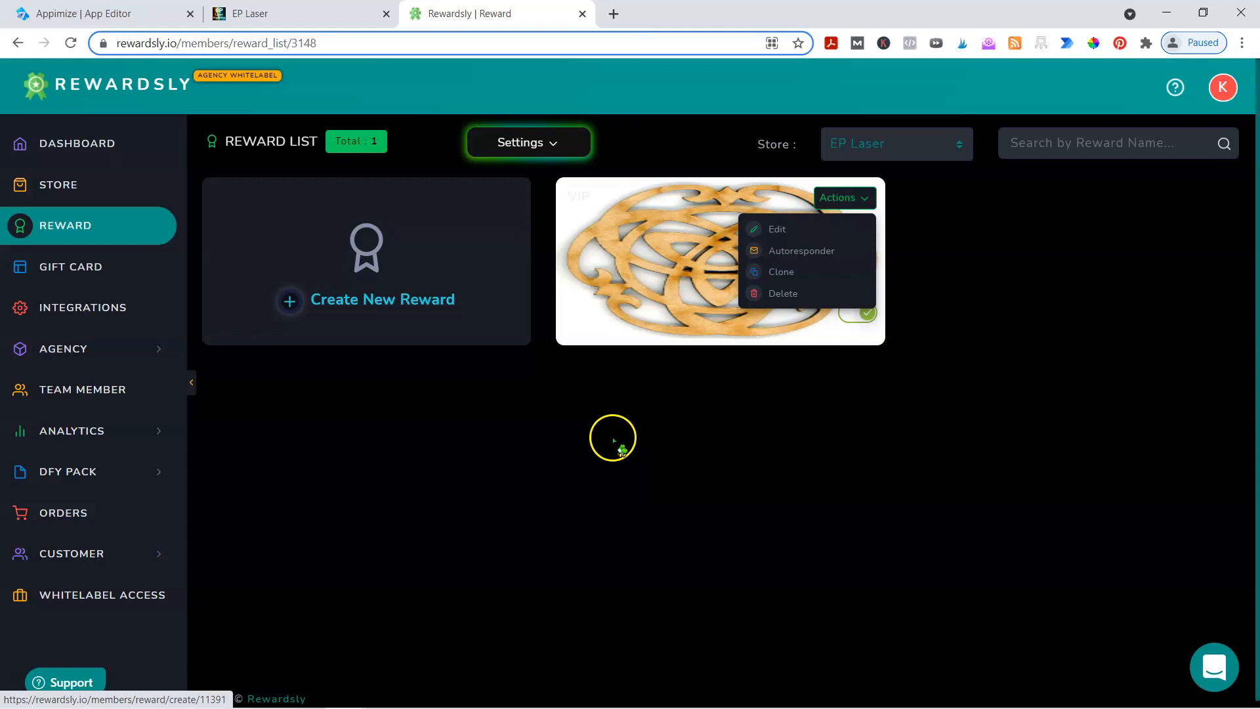
click(54, 227)
click(836, 200)
click(786, 266)
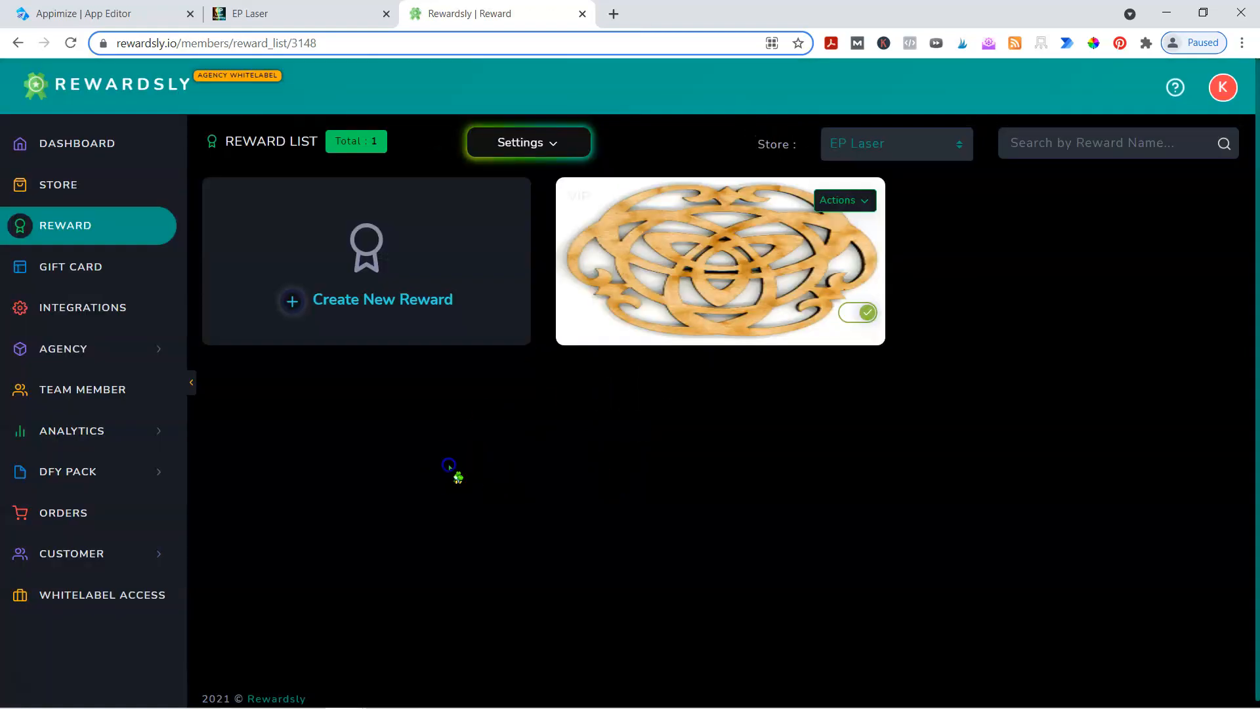
Open the Set Points list of the Rewardsly store and visit the EP Laser product's QR code page.
click(516, 143)
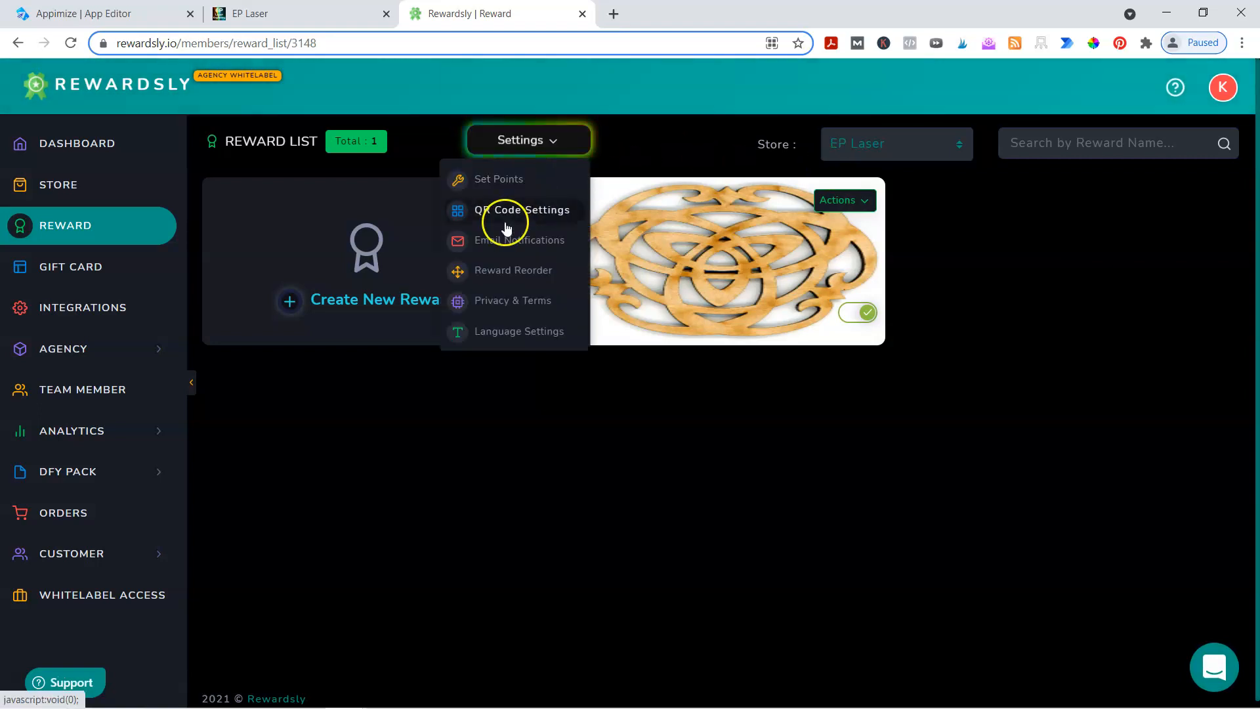
click(504, 182)
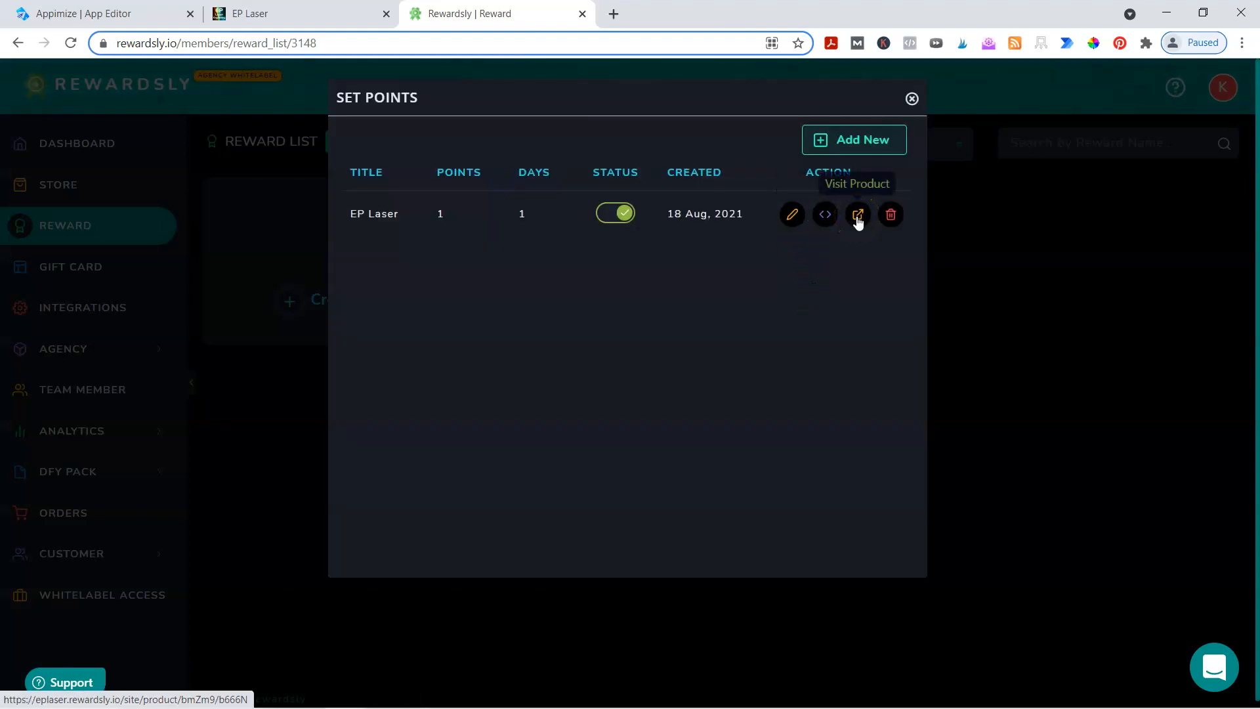
click(858, 217)
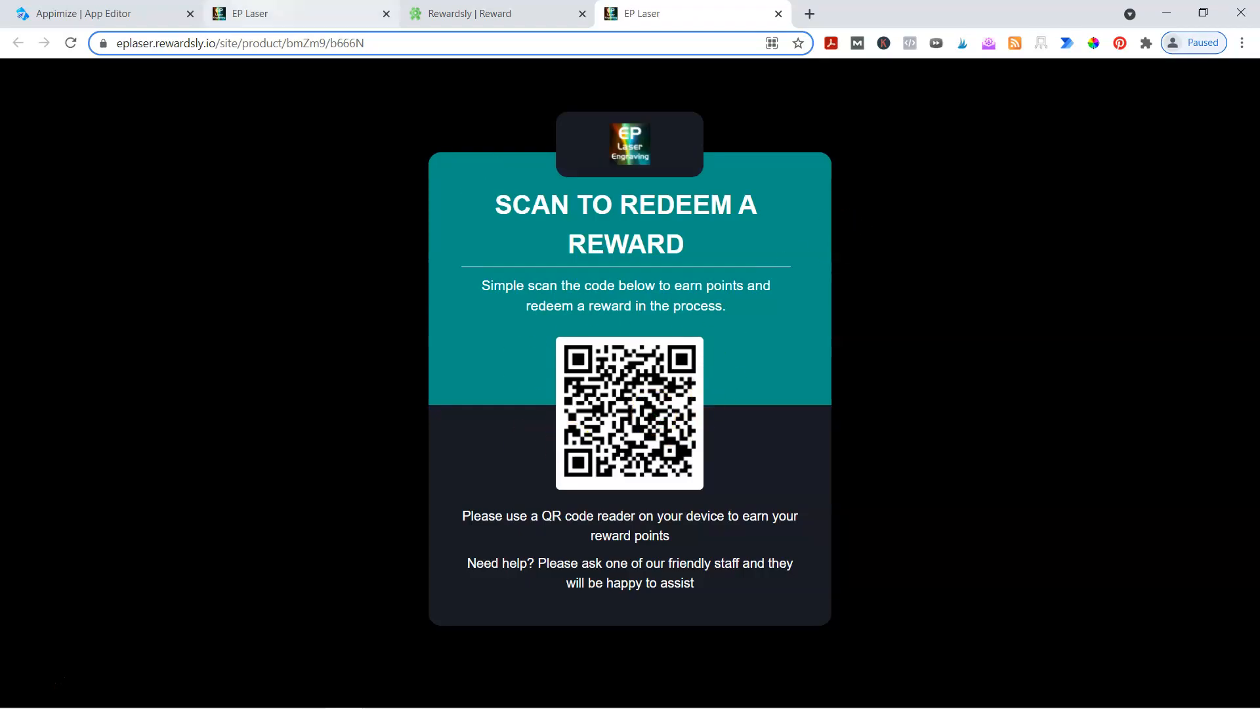
Compare both EP Laser QR code pages, close the product one, and view the save options for the remaining QR code image.
click(369, 17)
click(718, 12)
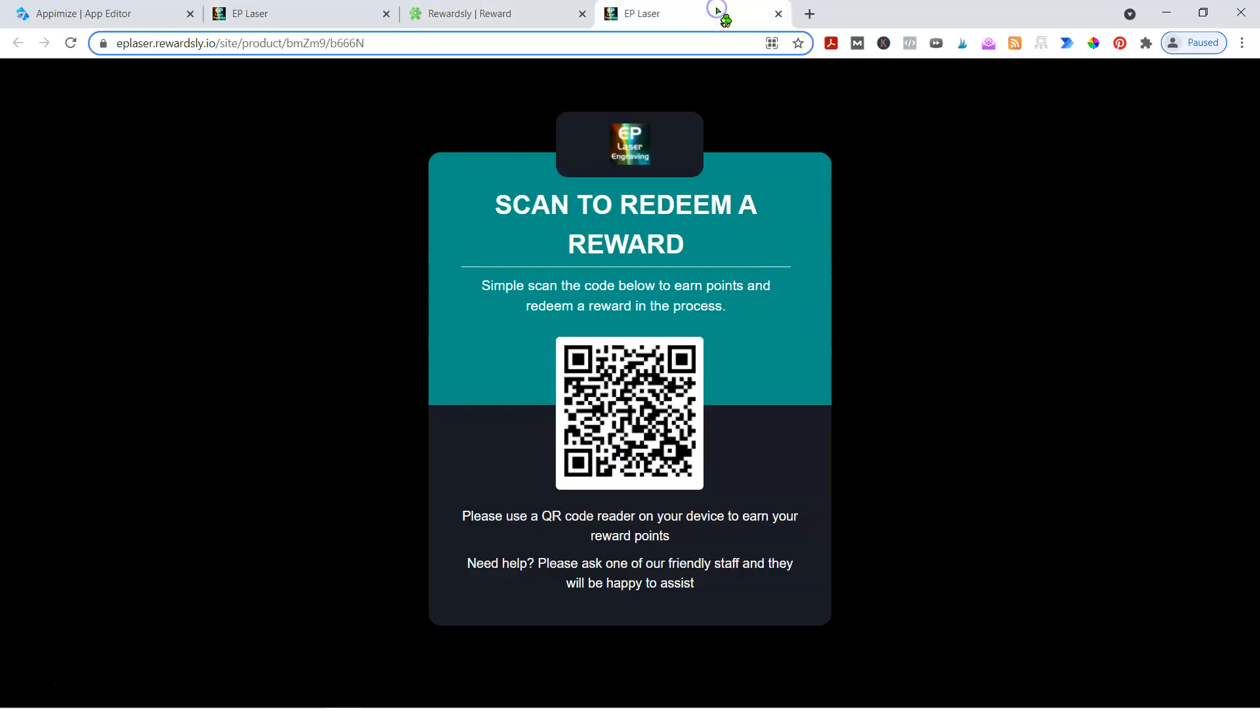
click(295, 13)
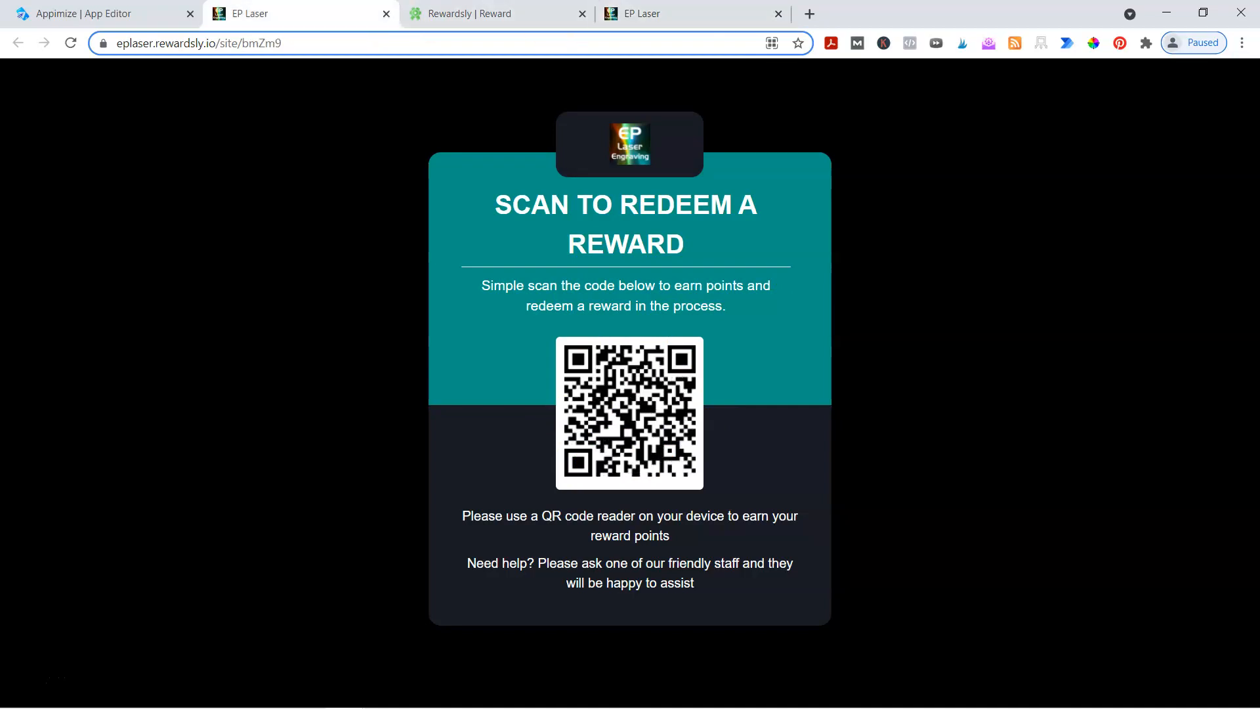
click(782, 15)
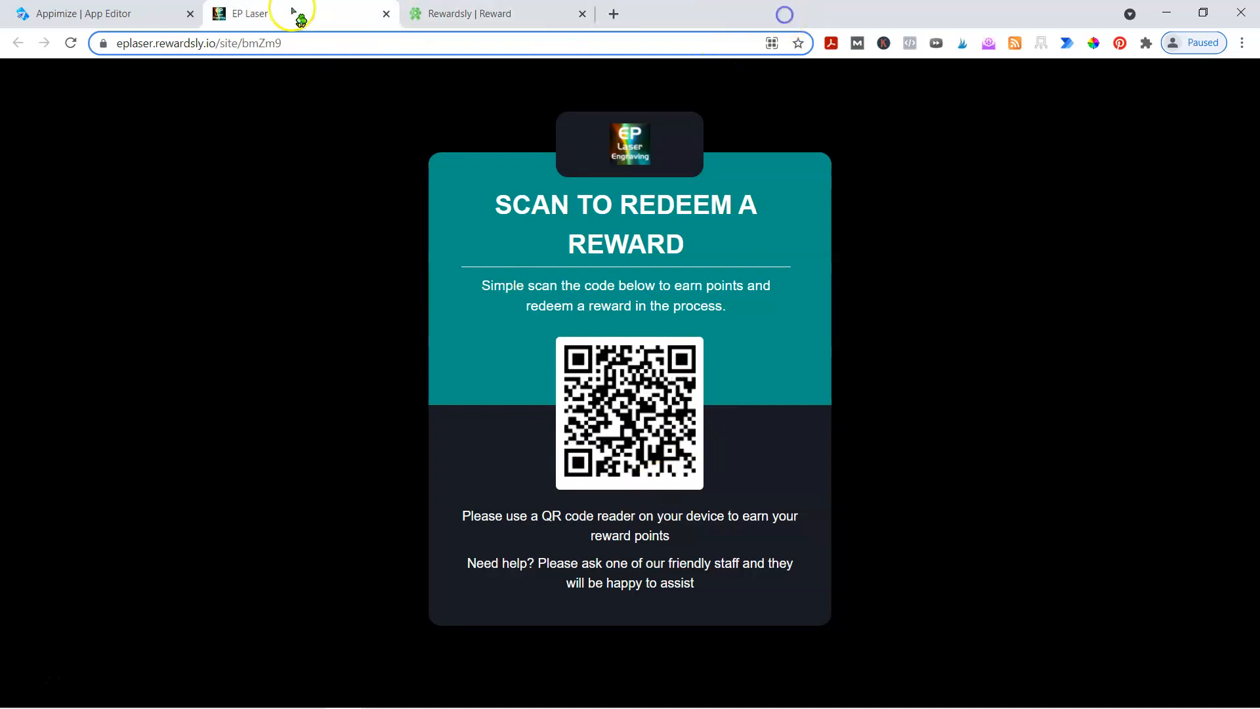
right_click(602, 406)
click(672, 421)
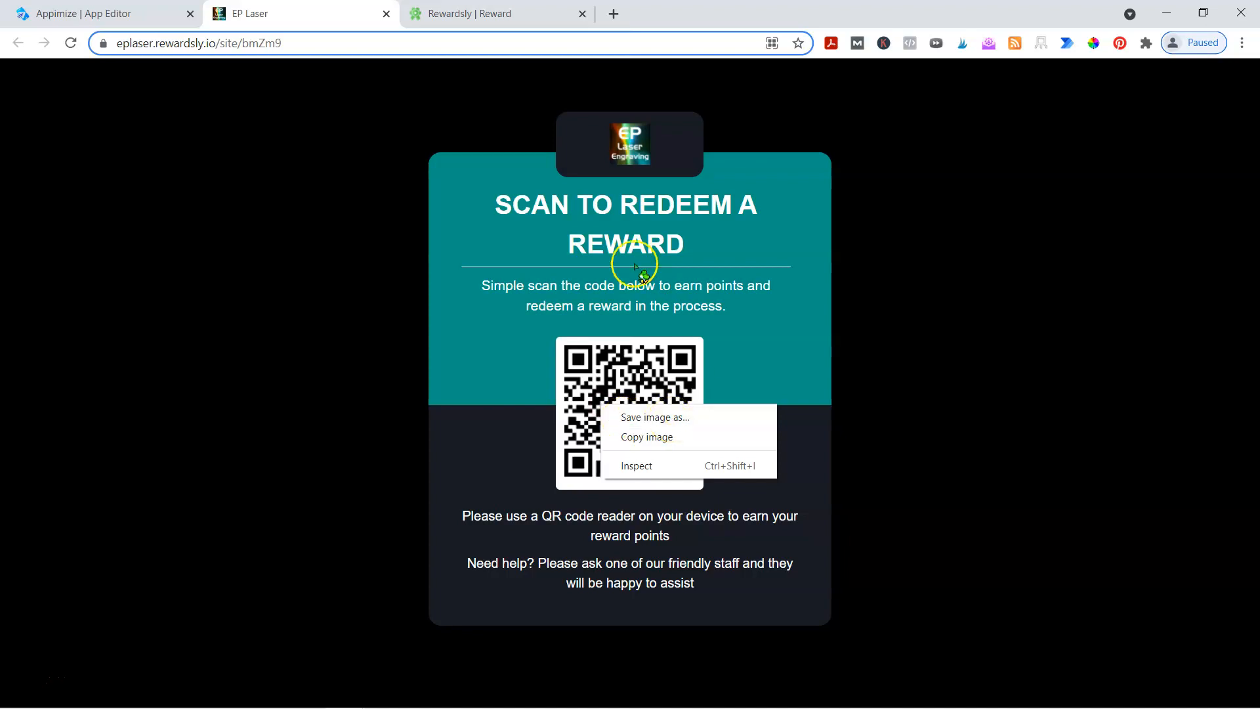
Close the Set Points list in Rewardsly and switch back to the Appimize app editor.
click(478, 14)
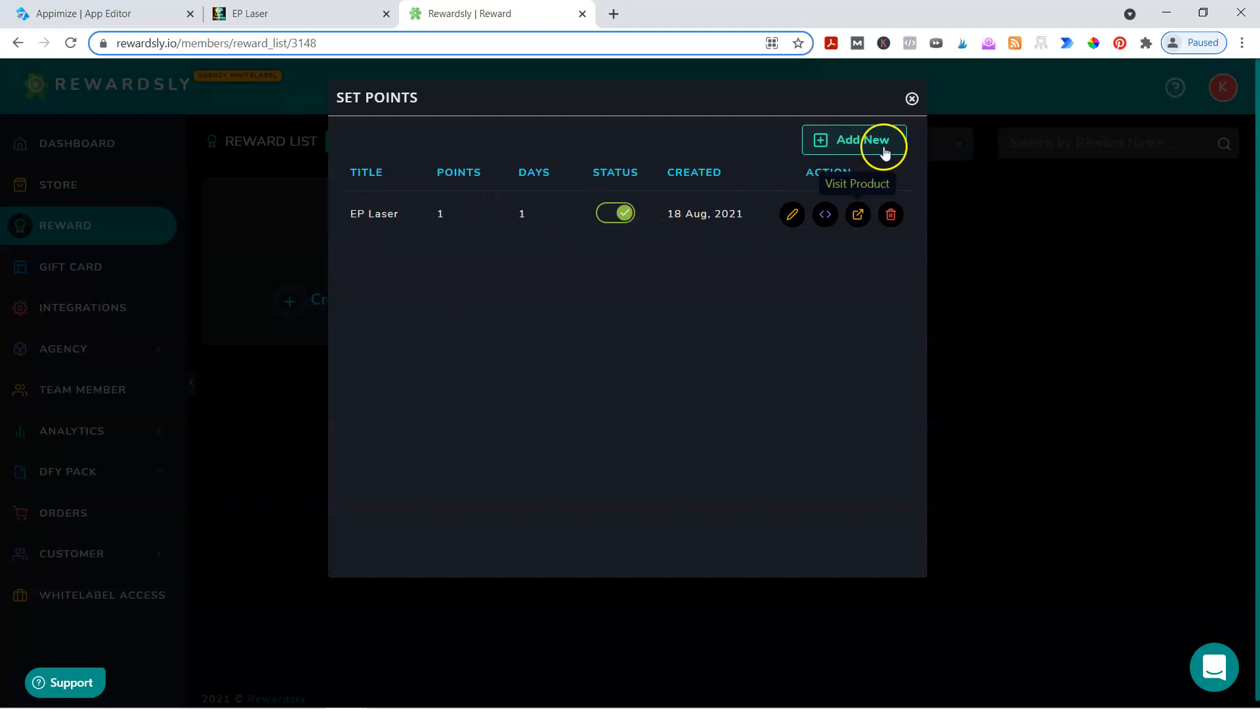
click(913, 99)
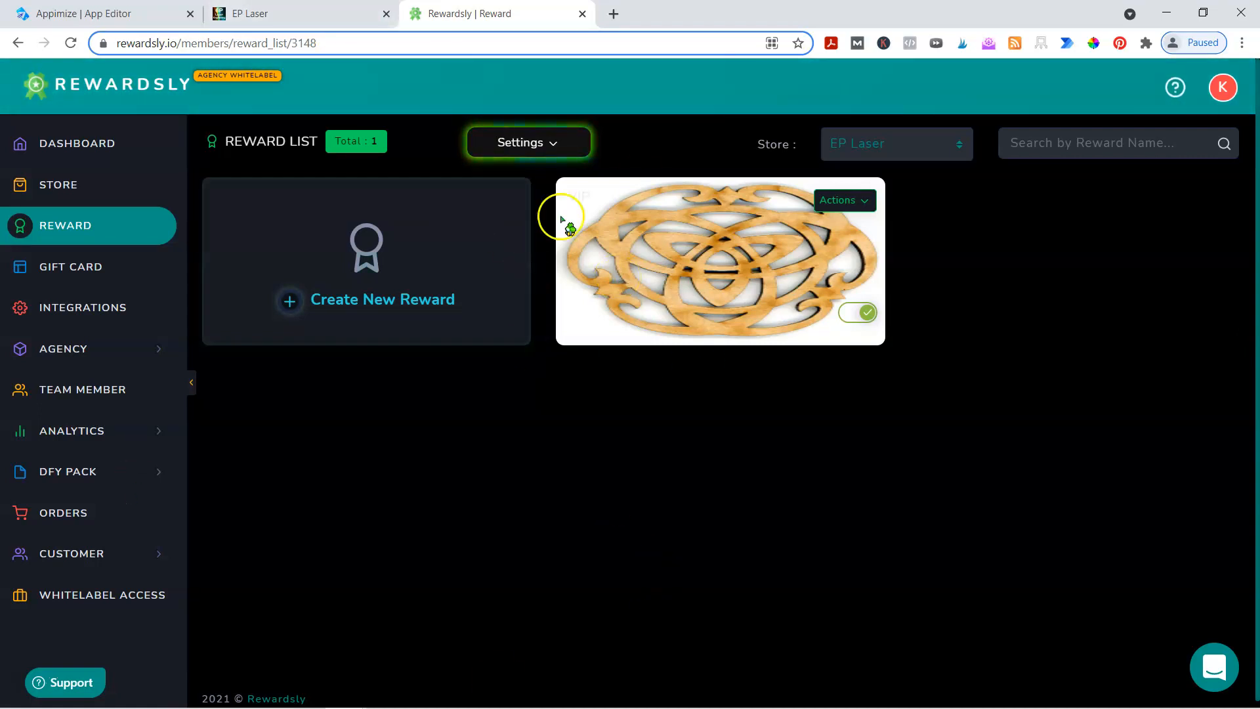
click(84, 13)
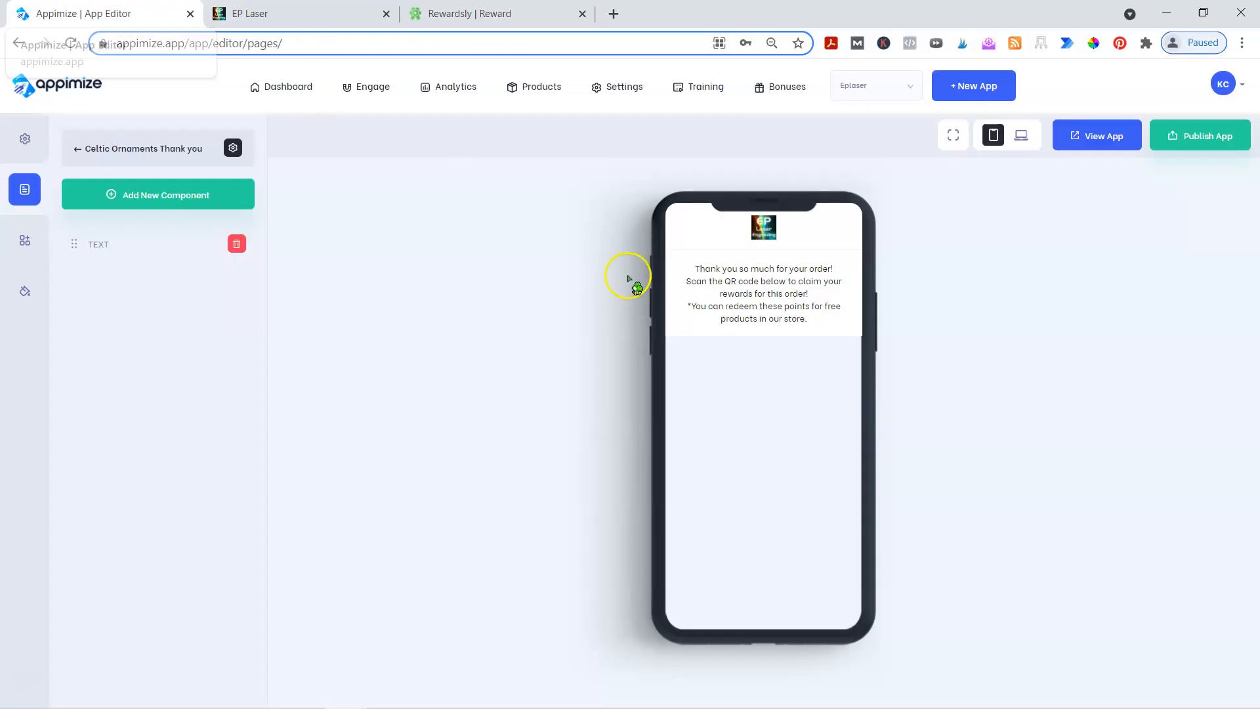
Add an image component to the Celtic Ornaments Thank you page and title it "Scan Code To Redeem 10 Points".
click(135, 190)
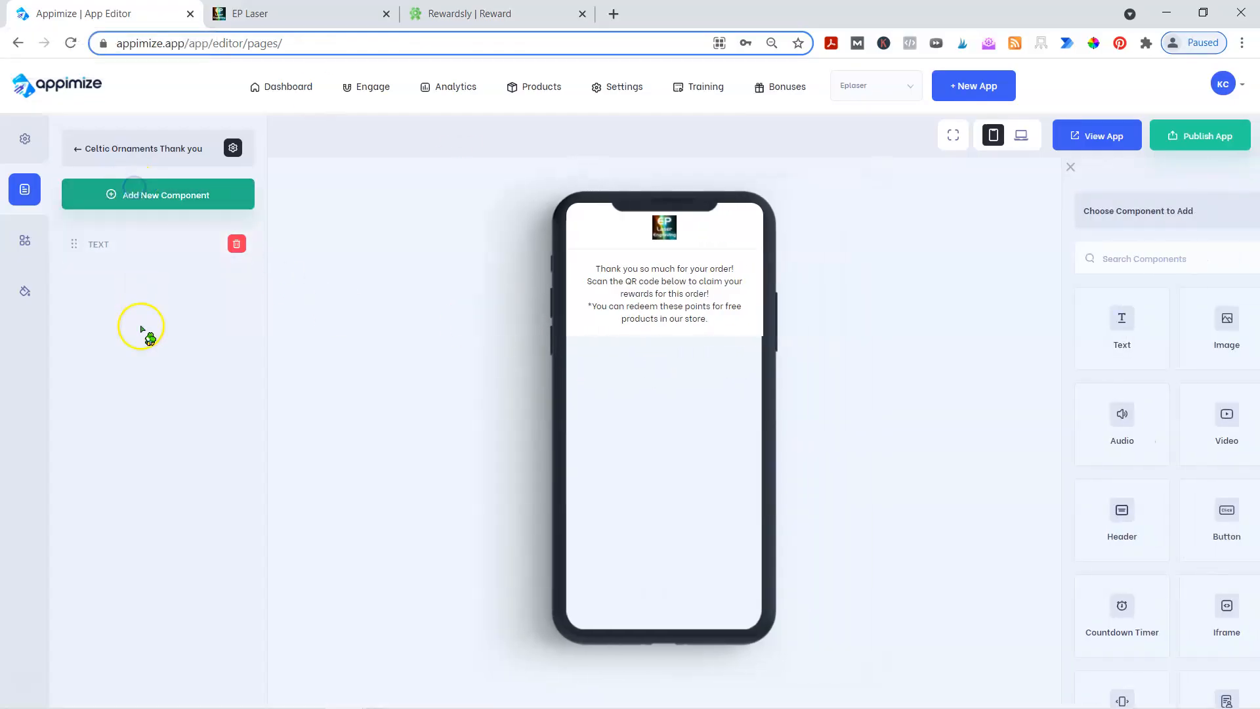
click(1210, 341)
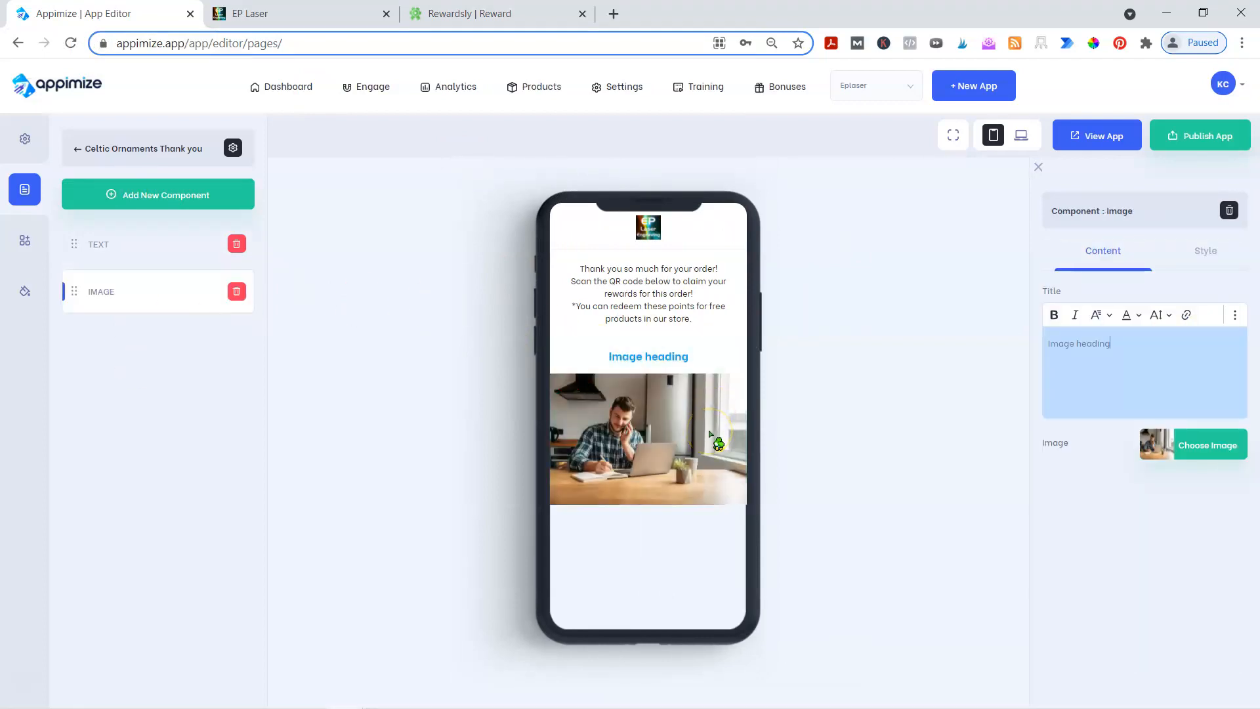
drag(1129, 358, 1000, 349)
text(Sca)
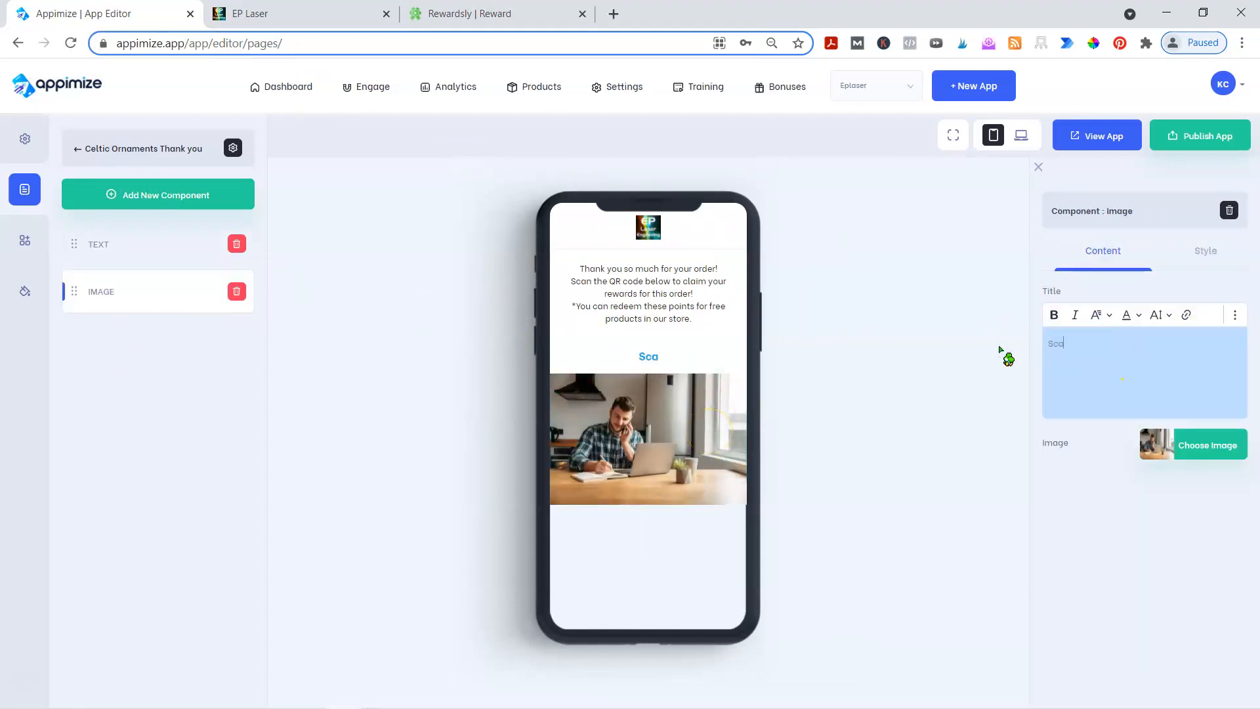
text(n Code To Redeem 10)
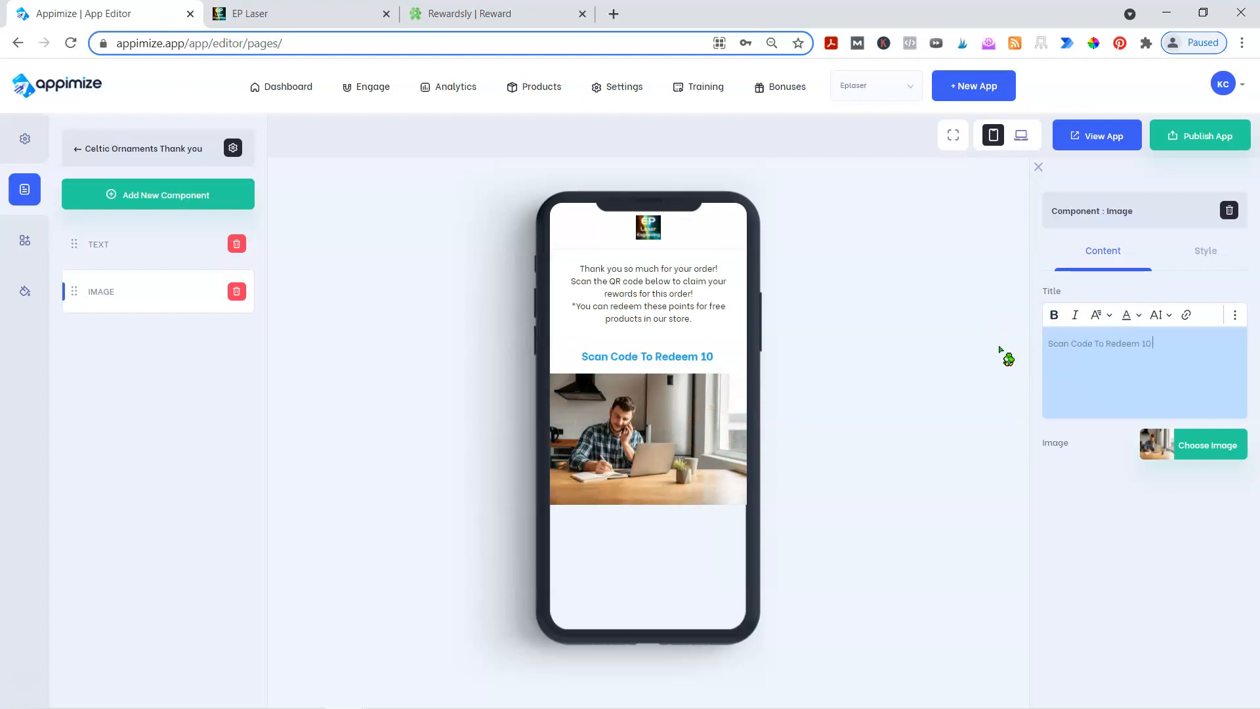
text( Points)
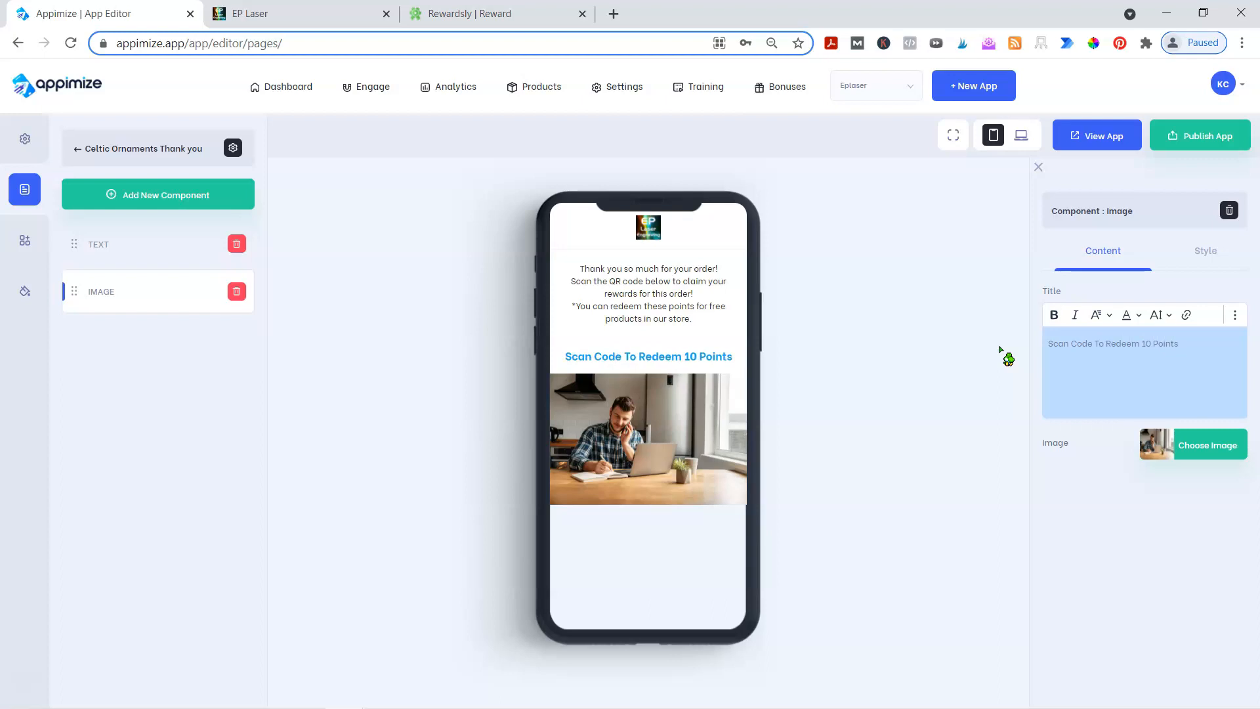
Replace the image component's placeholder picture with the QR code from the image library.
click(1209, 448)
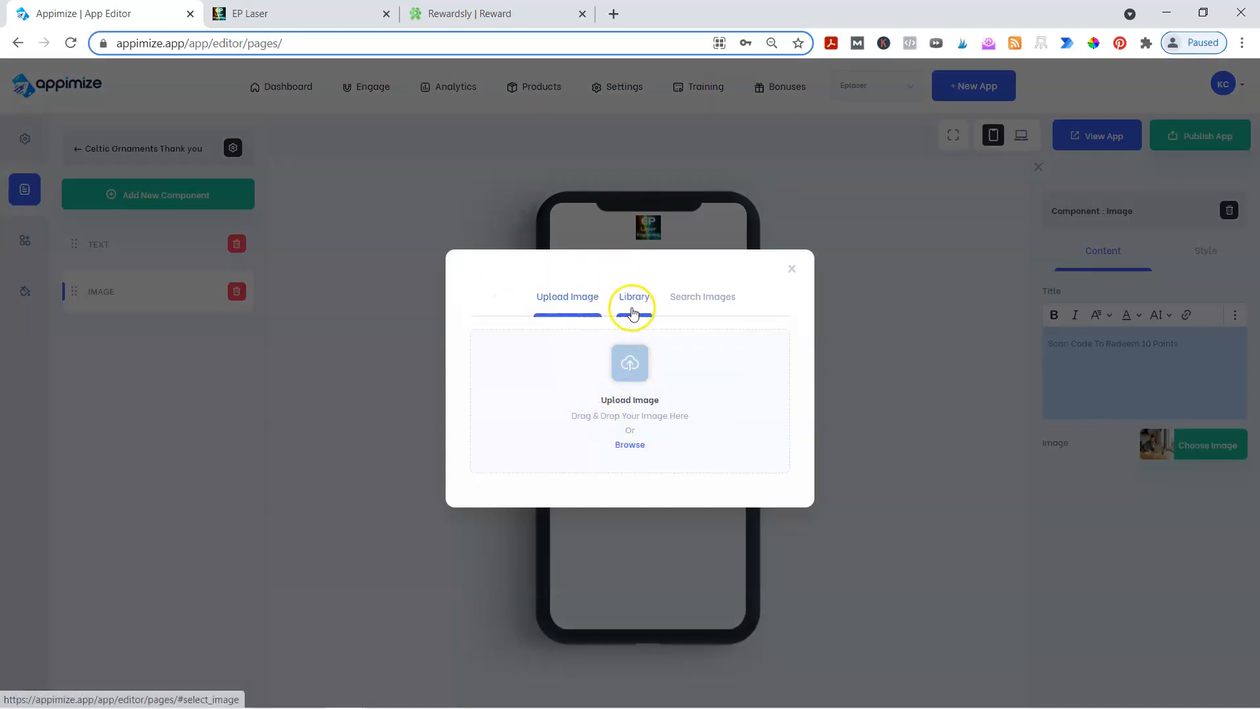
click(636, 295)
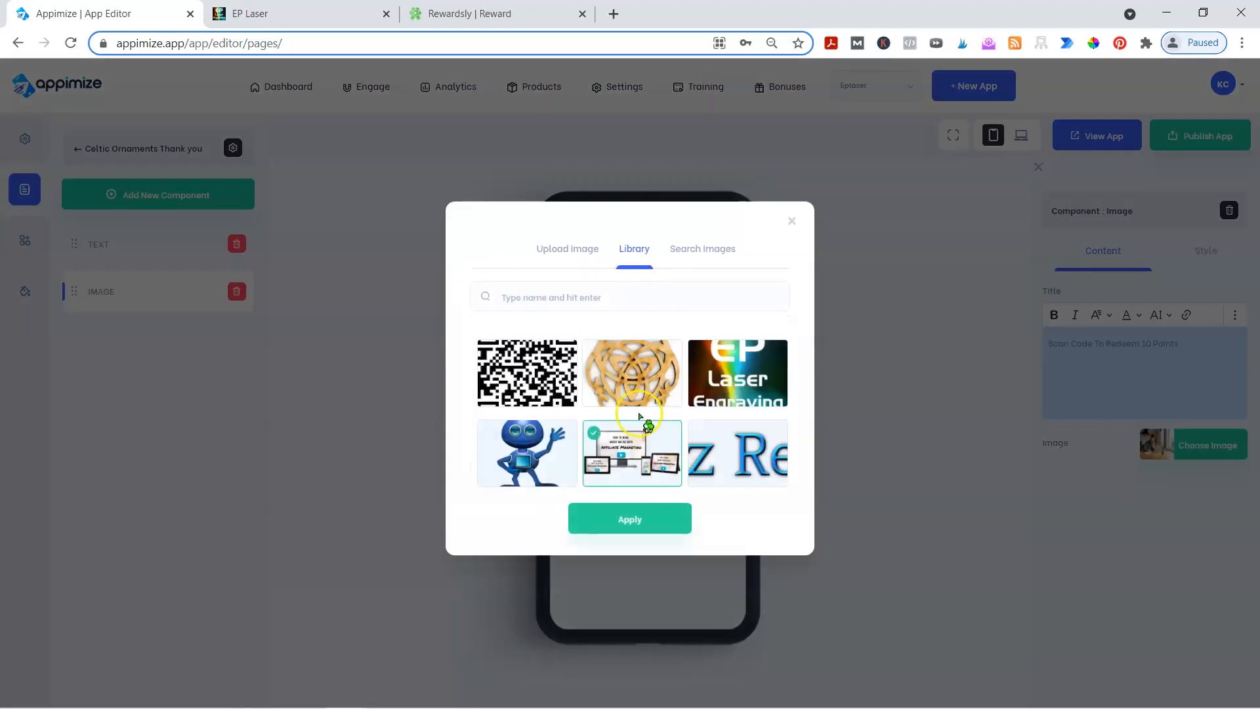
click(489, 358)
click(643, 518)
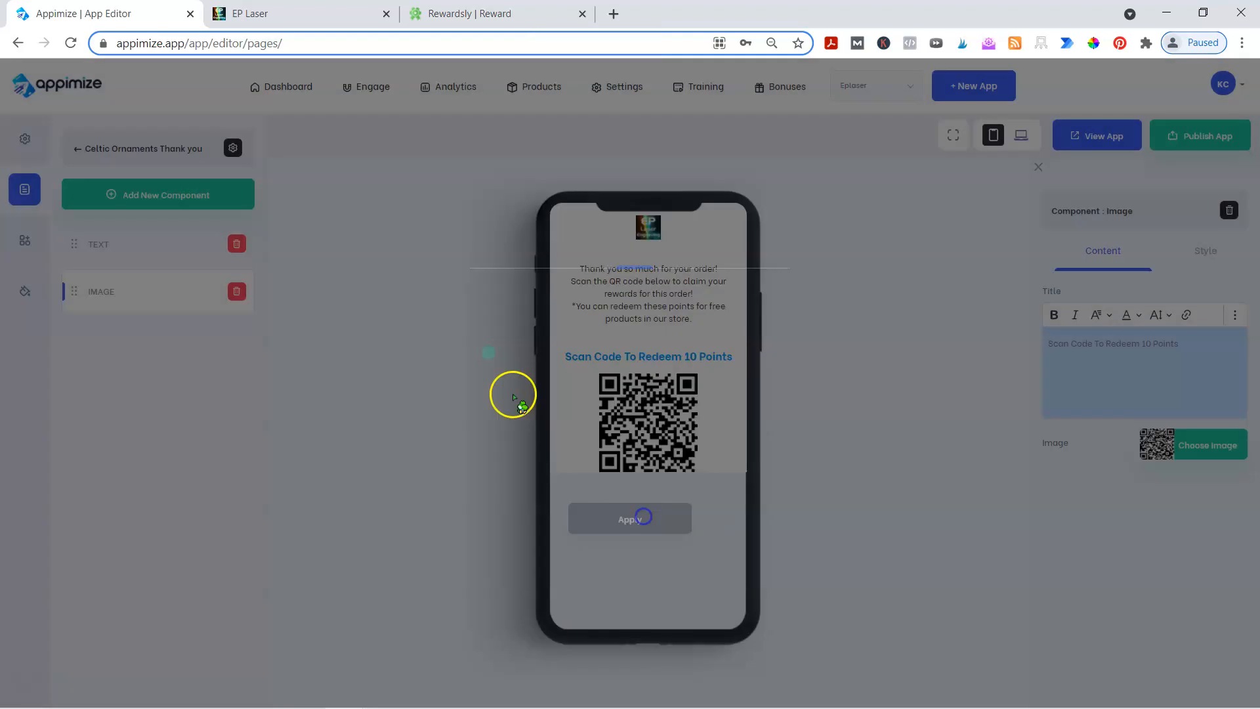